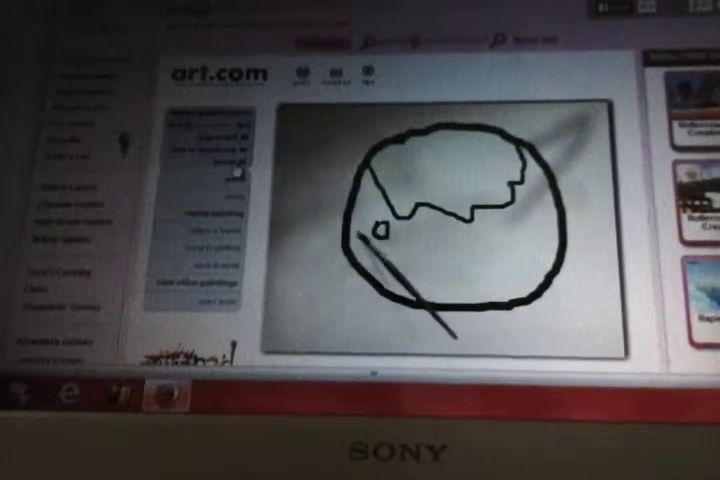
Draw a short black mark at the globe's lower left and a curved line inside its right side
drag(402, 312, 432, 289)
drag(538, 224, 555, 258)
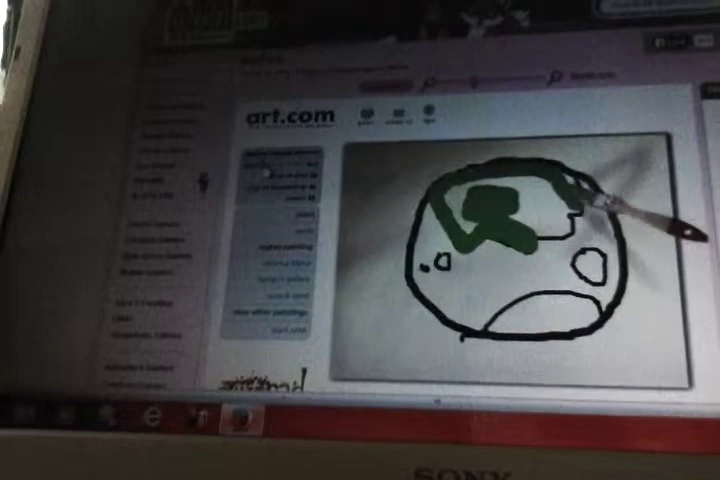
Brush green over the top continent, the small right island and the bottom continent
drag(585, 195, 578, 230)
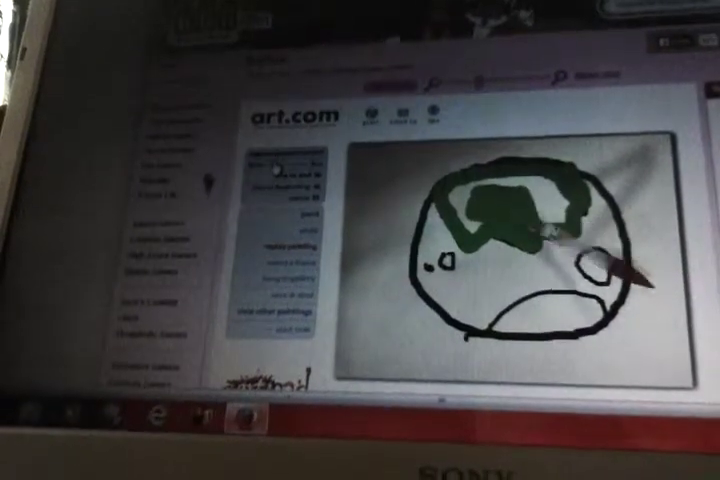
drag(470, 205, 575, 215)
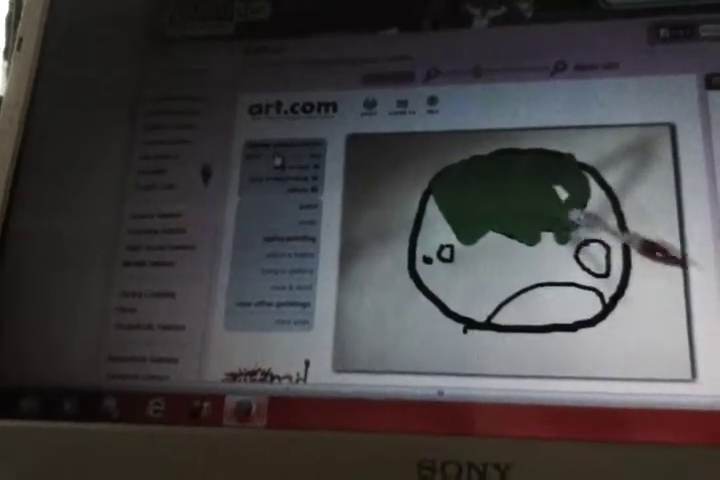
drag(580, 250, 600, 265)
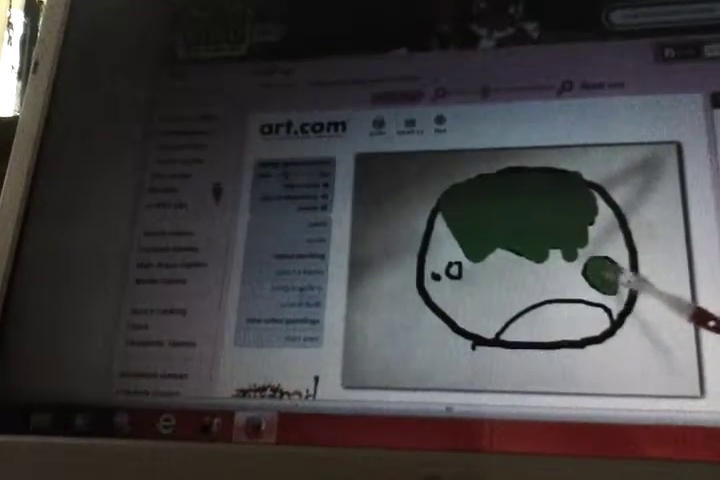
click(440, 252)
drag(560, 308, 488, 320)
drag(560, 316, 600, 318)
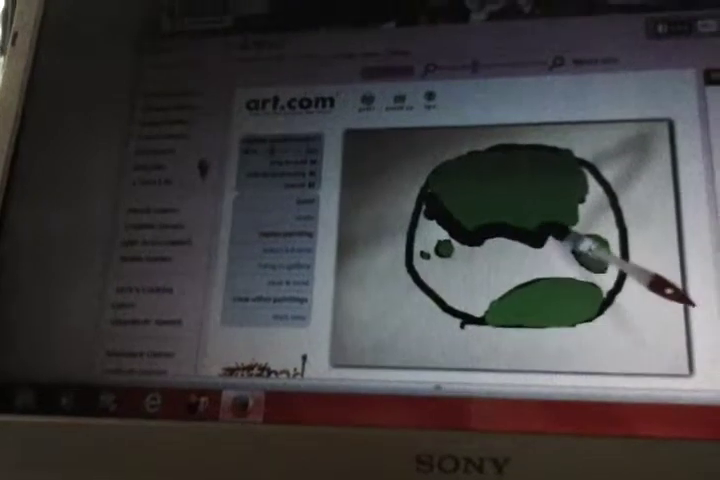
mouse_move(579, 249)
mouse_down()
mouse_move(611, 217)
mouse_move(595, 241)
mouse_up()
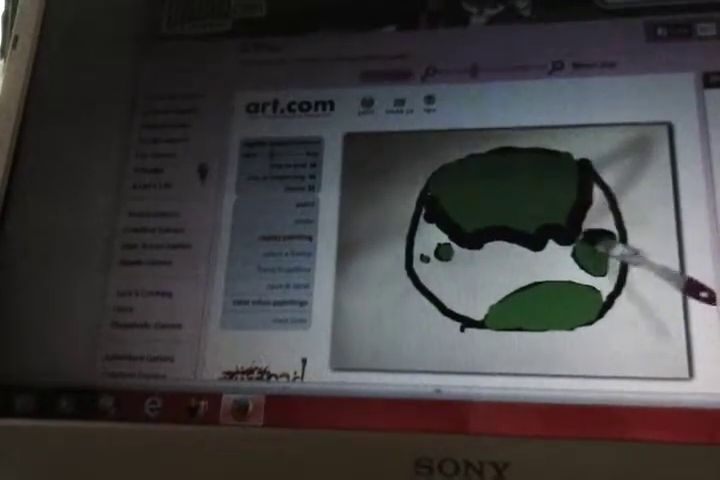